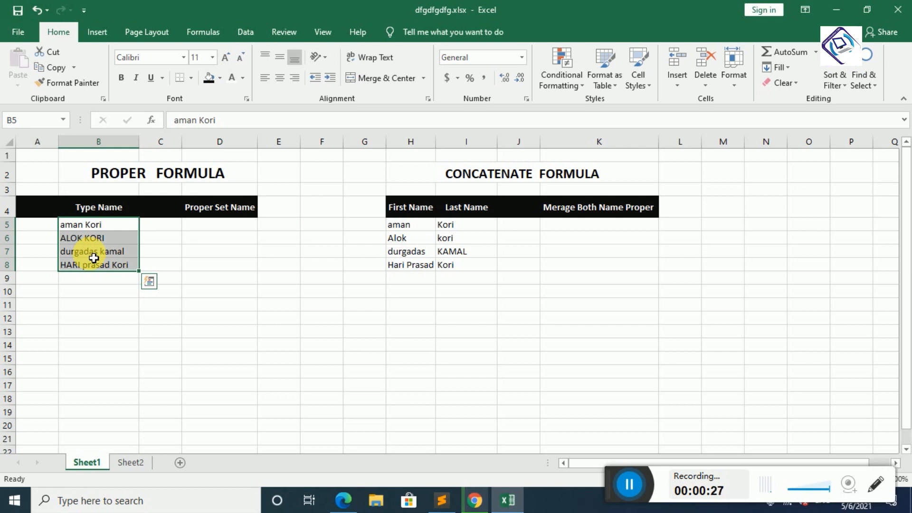
{"action": "left_click", "coordinate": [118, 289]}
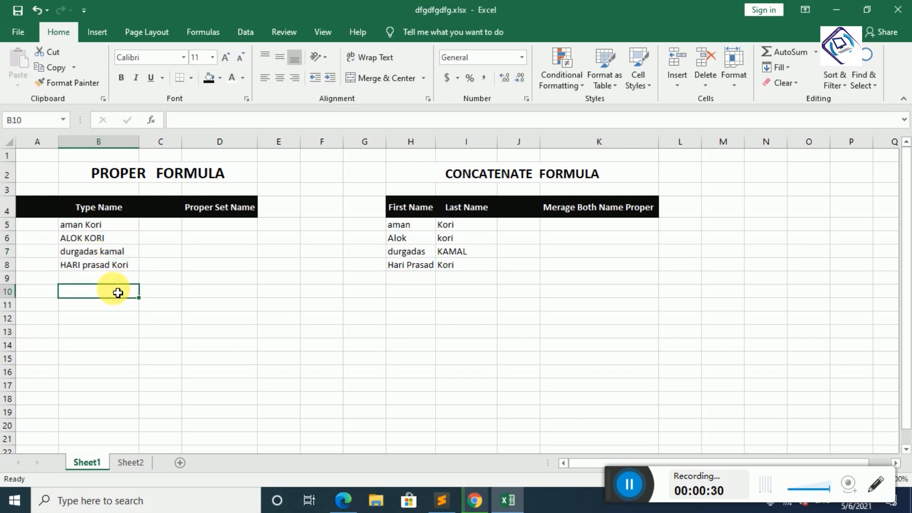
{"action": "left_click", "coordinate": [78, 230]}
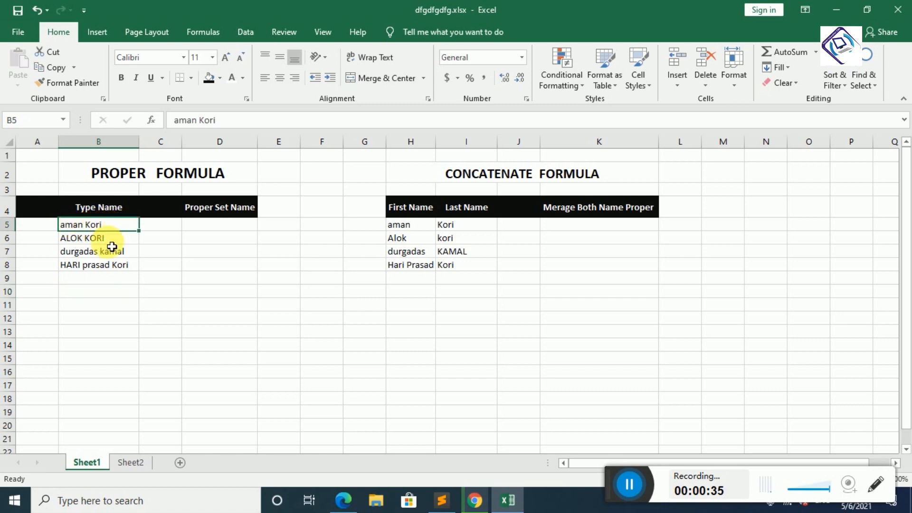
{"action": "left_click", "coordinate": [72, 240]}
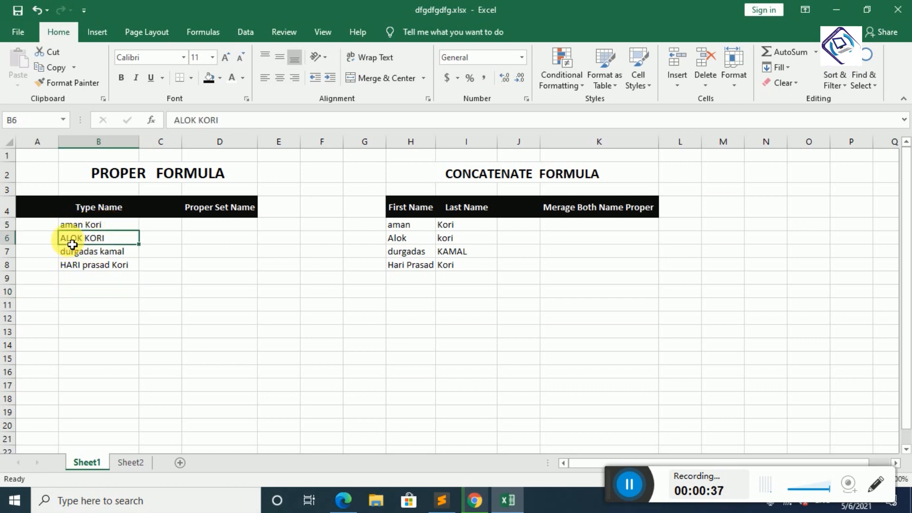
{"action": "left_click", "coordinate": [85, 257]}
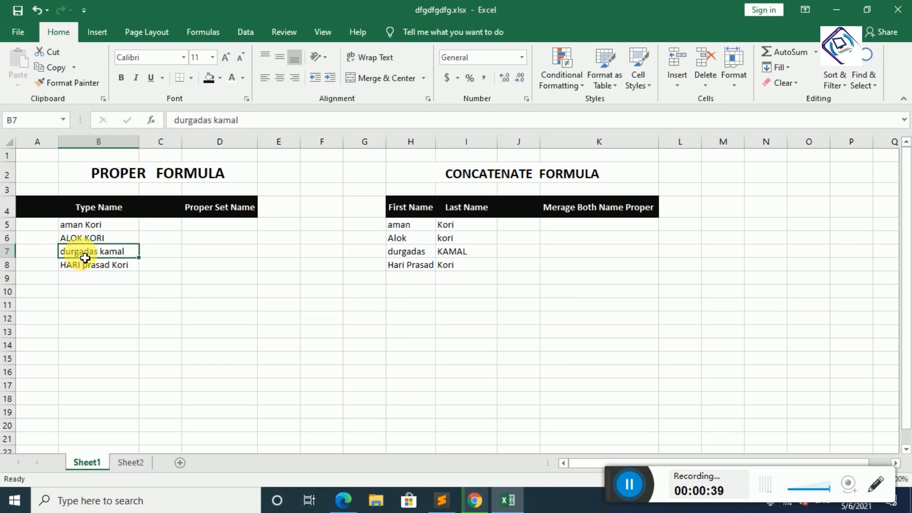
{"action": "left_click", "coordinate": [116, 281]}
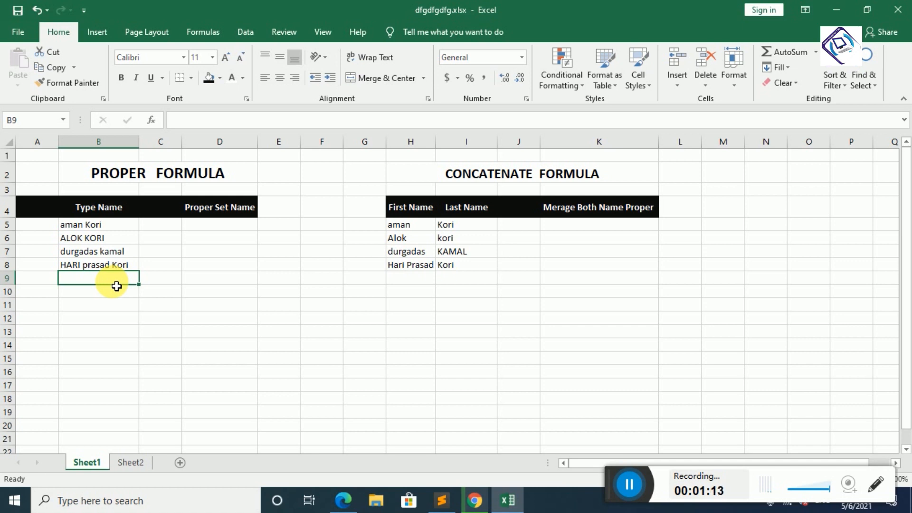
Enter the formula =PROPER(B5) in D5 to convert the first typed name to proper case
{"action": "left_click", "coordinate": [233, 231]}
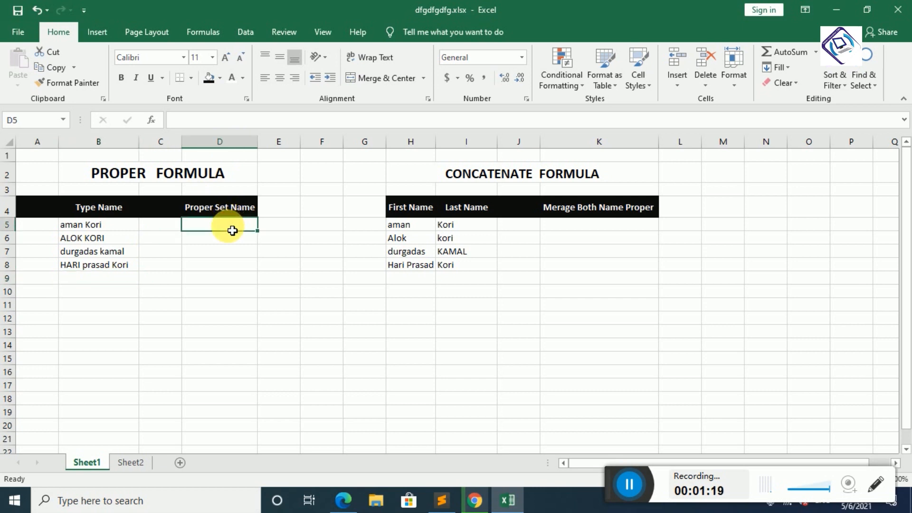
{"action": "type", "text": "=p"}
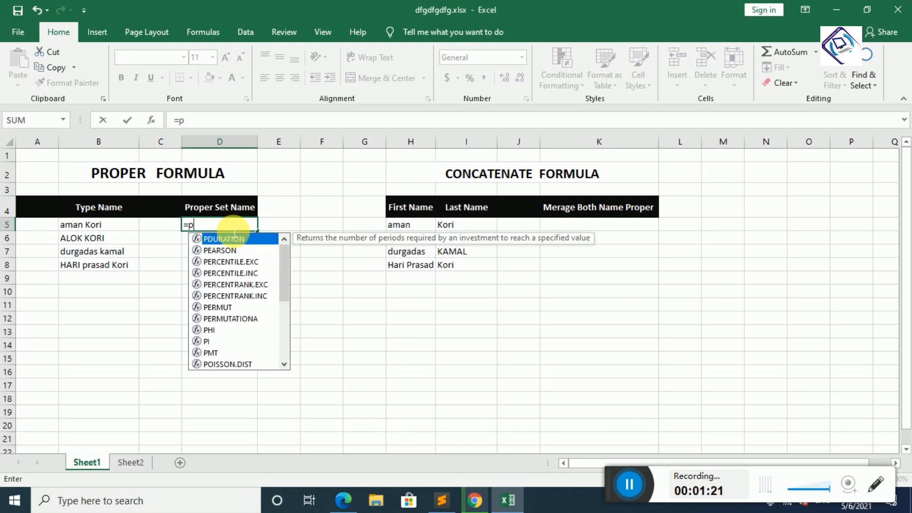
{"action": "type", "text": "ro"}
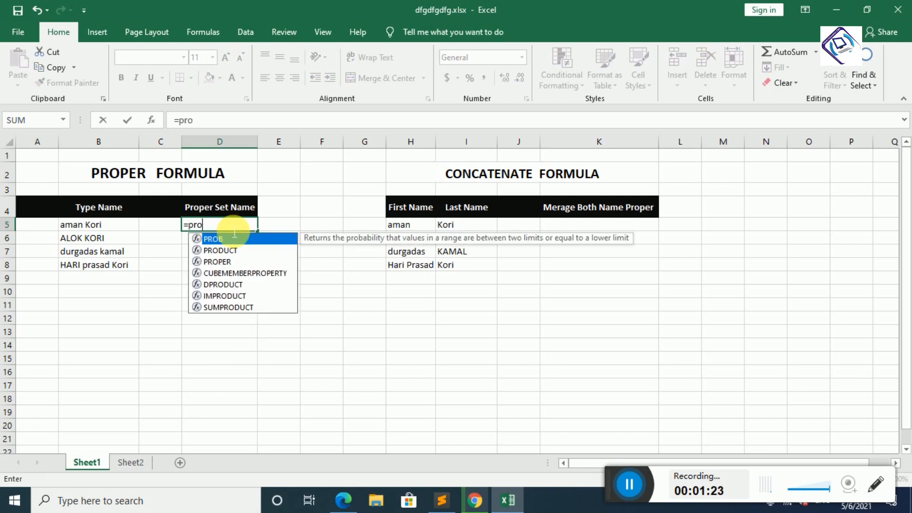
{"action": "key", "text": "Down"}
{"action": "key", "text": "Down"}
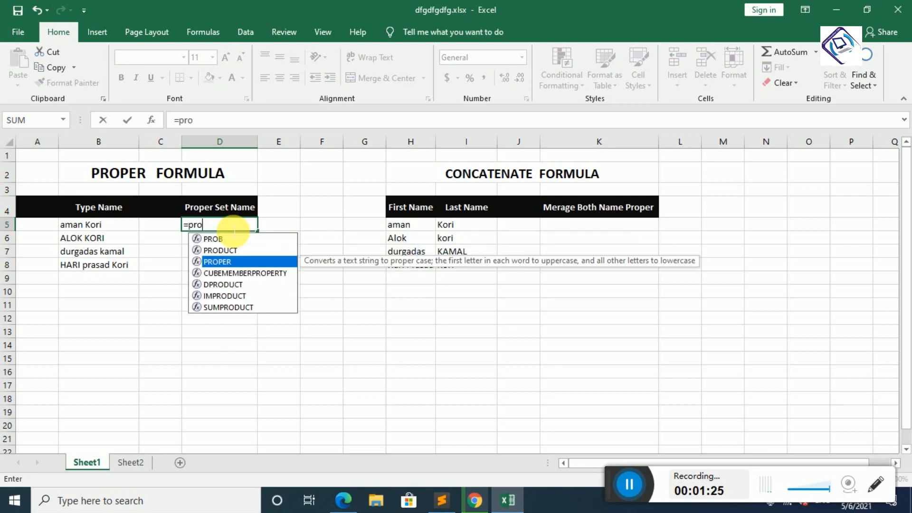
{"action": "key", "text": "Tab"}
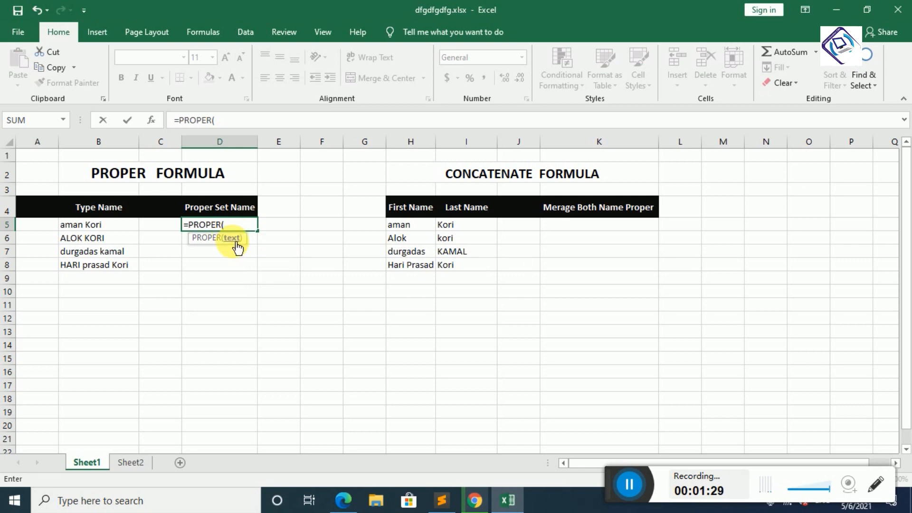
{"action": "left_click", "coordinate": [108, 228]}
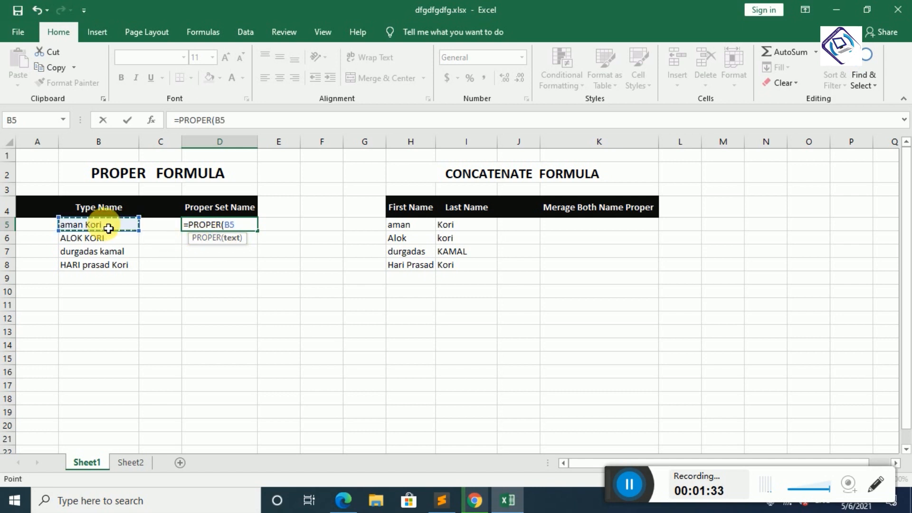
{"action": "type", "text": ")"}
{"action": "key", "text": "Return"}
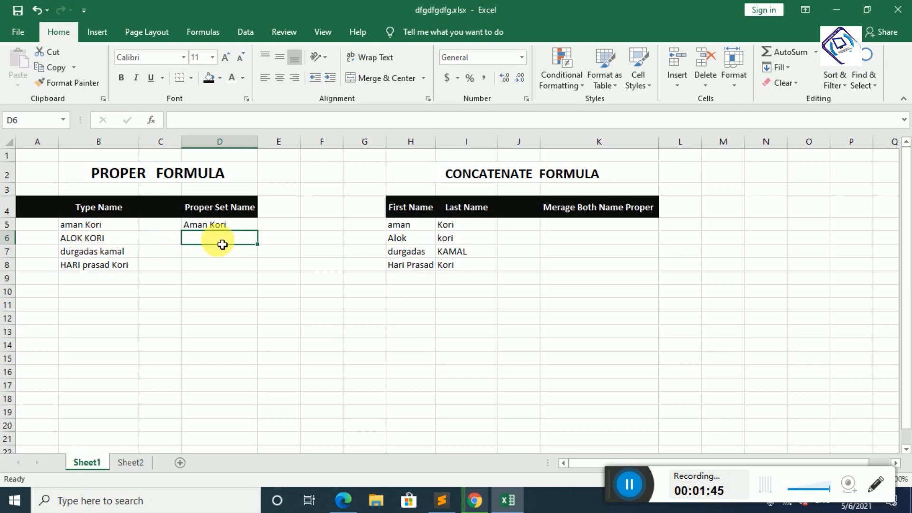
Enter the formula =PROPER(B6) in D6 to convert the second typed name to proper case
{"action": "type", "text": "=pro"}
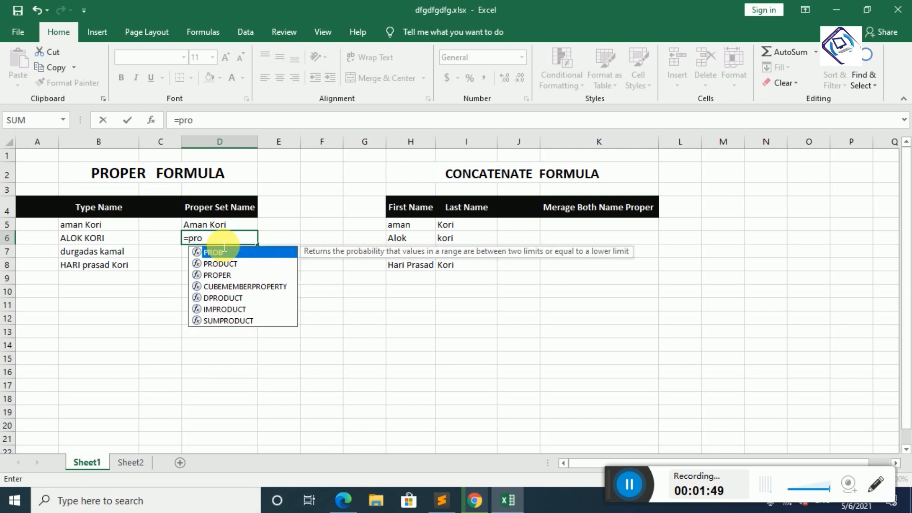
{"action": "type", "text": "p"}
{"action": "key", "text": "Tab"}
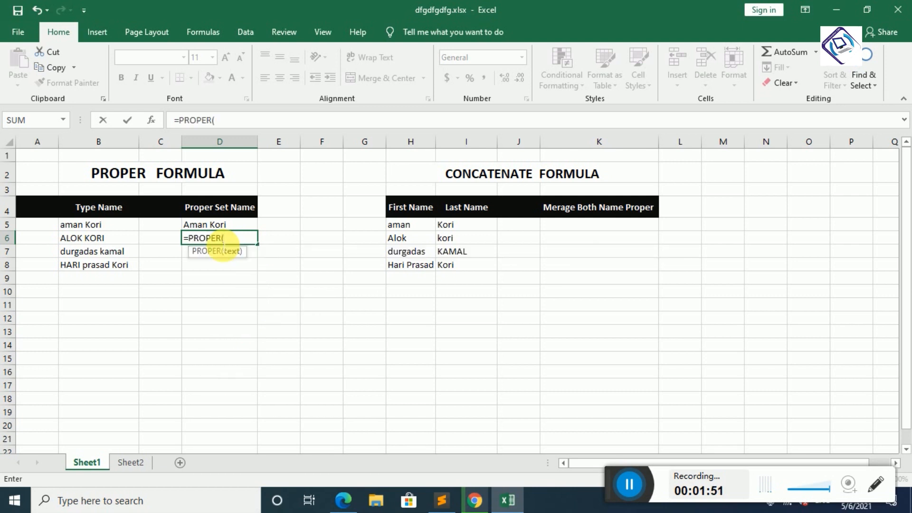
{"action": "left_click", "coordinate": [85, 239]}
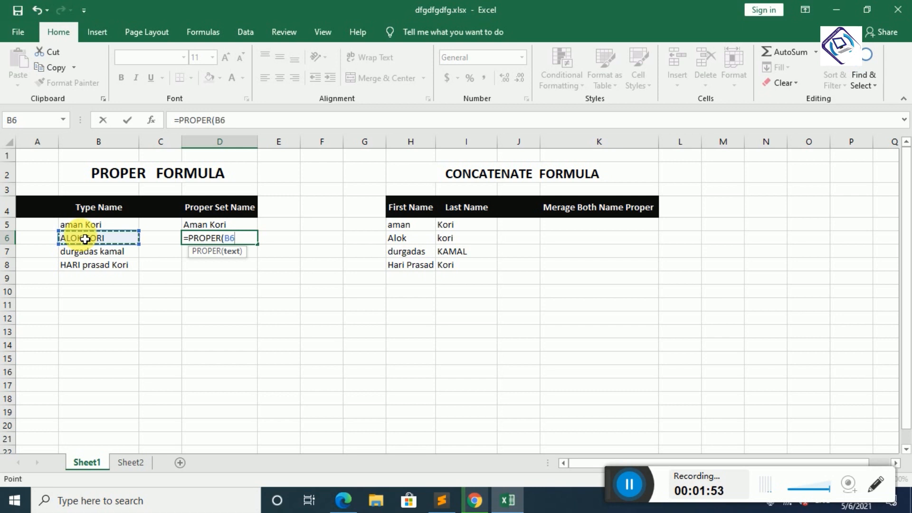
{"action": "type", "text": ")"}
{"action": "key", "text": "Return"}
{"action": "key", "text": "Up"}
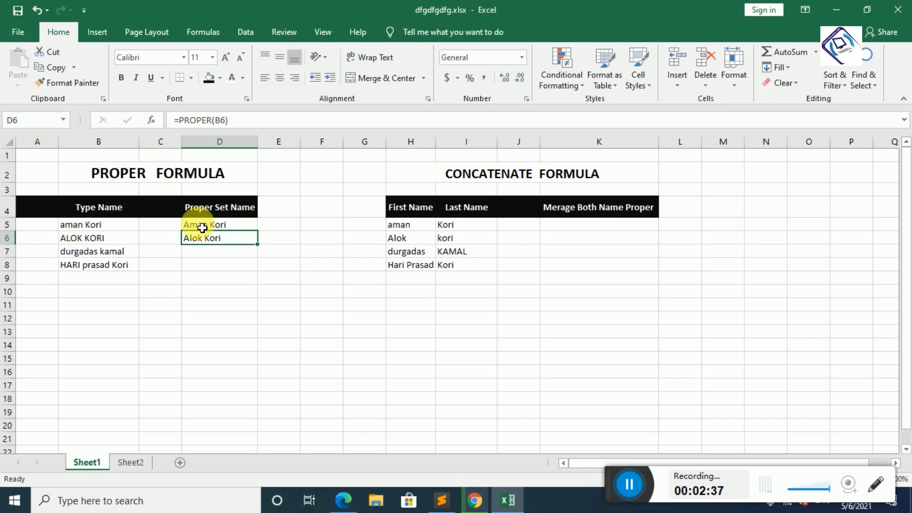
Enter the formula =CONCATENATE(H5,I5) in K5 to join the first and last name of that row
{"action": "left_click", "coordinate": [630, 228]}
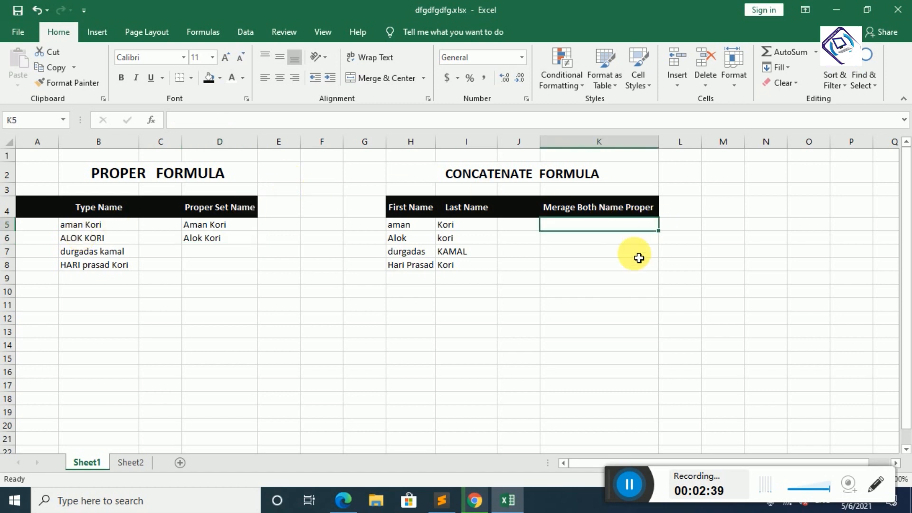
{"action": "type", "text": "=c"}
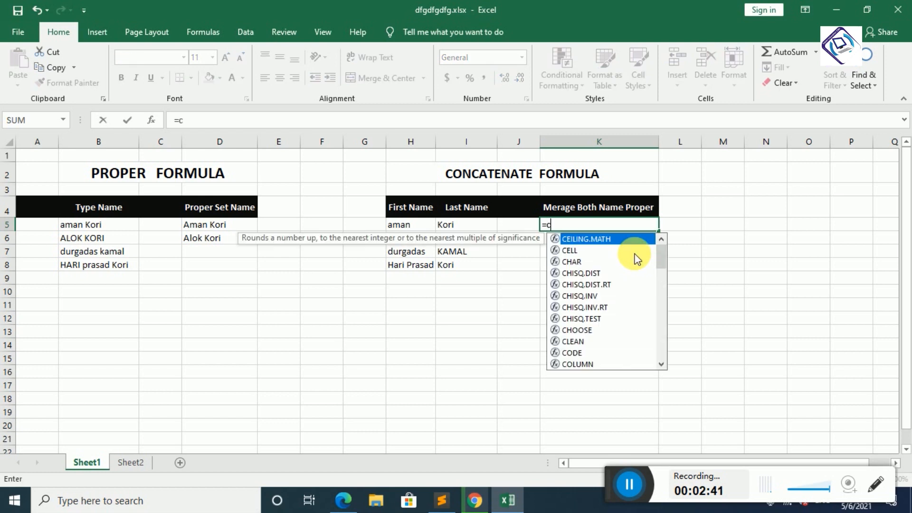
{"action": "type", "text": "on"}
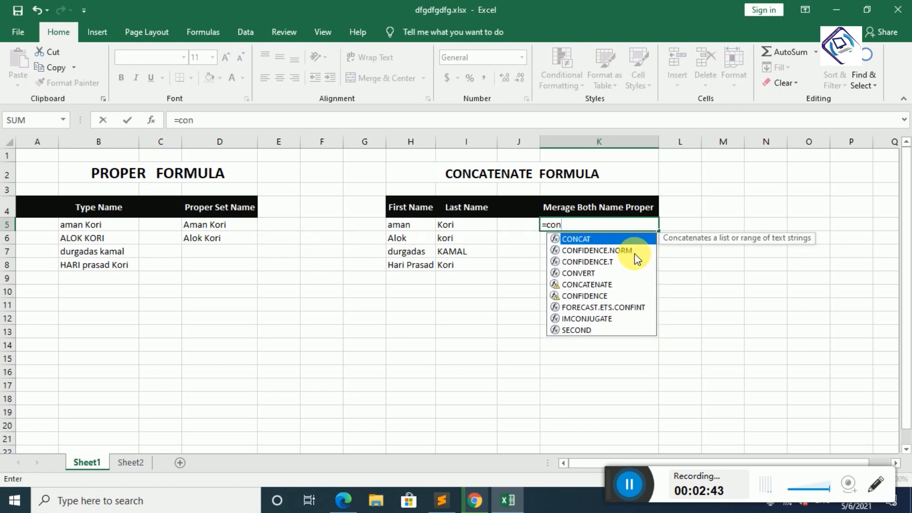
{"action": "key", "text": "Down"}
{"action": "key", "text": "Down"}
{"action": "key", "text": "Down"}
{"action": "key", "text": "Down"}
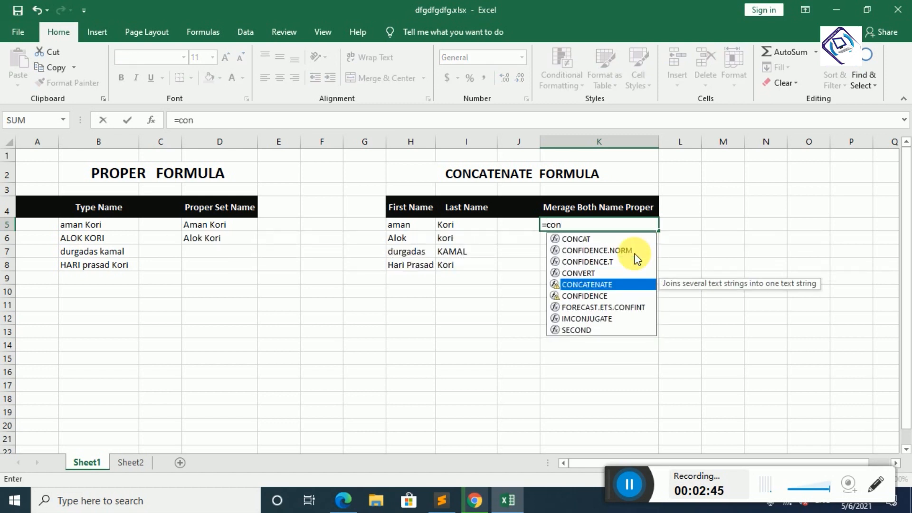
{"action": "key", "text": "Tab"}
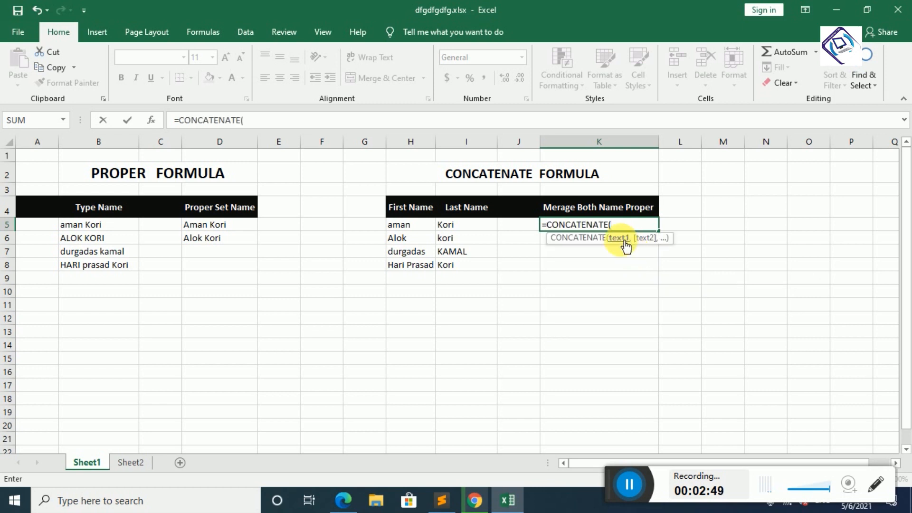
{"action": "left_click", "coordinate": [397, 227]}
{"action": "type", "text": ","}
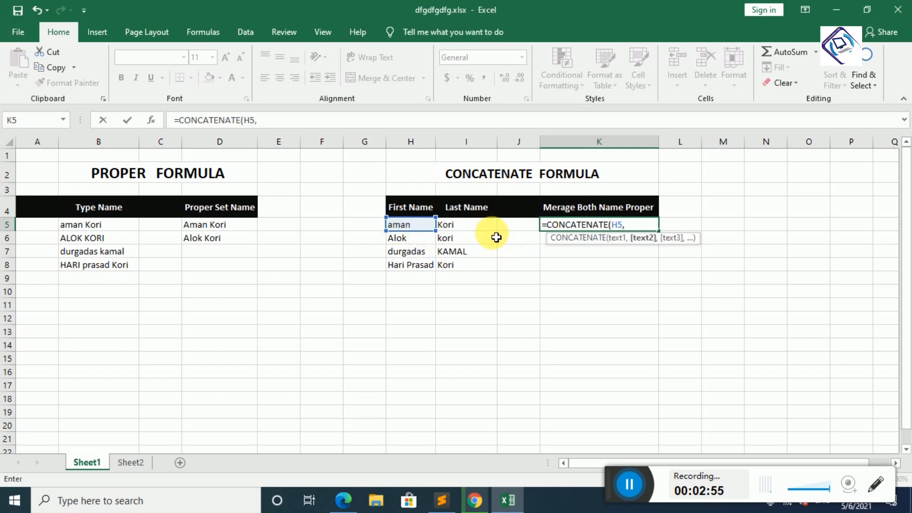
{"action": "left_click", "coordinate": [478, 225]}
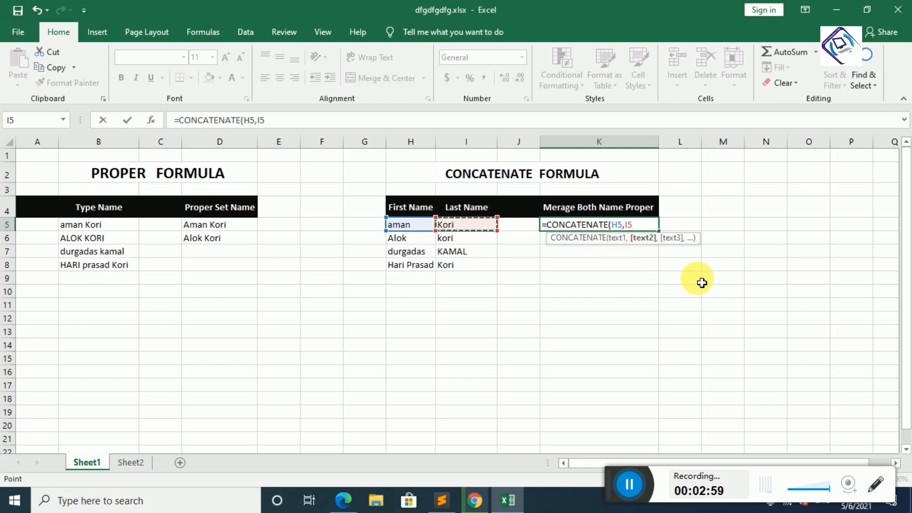
{"action": "type", "text": ")"}
{"action": "key", "text": "Return"}
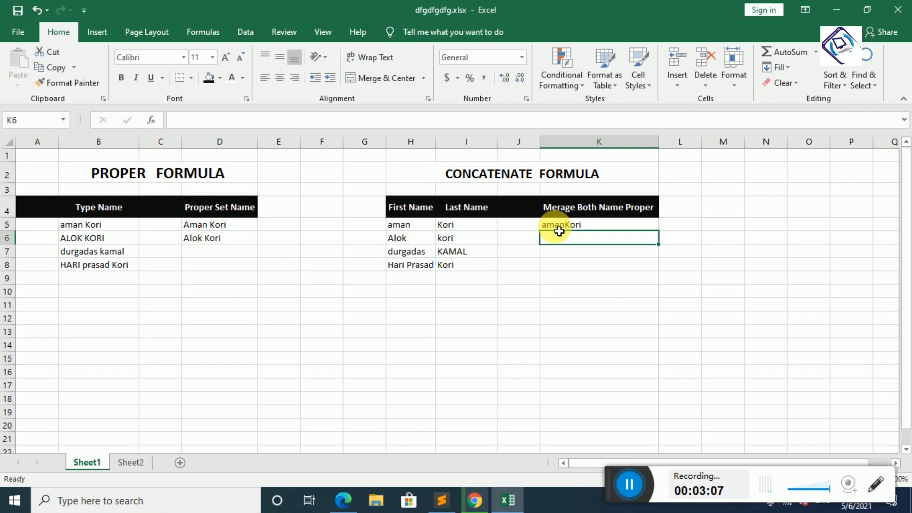
Add a space between the two names by changing the K5 formula to =CONCATENATE(H5," ",I5)
{"action": "left_click", "coordinate": [583, 226]}
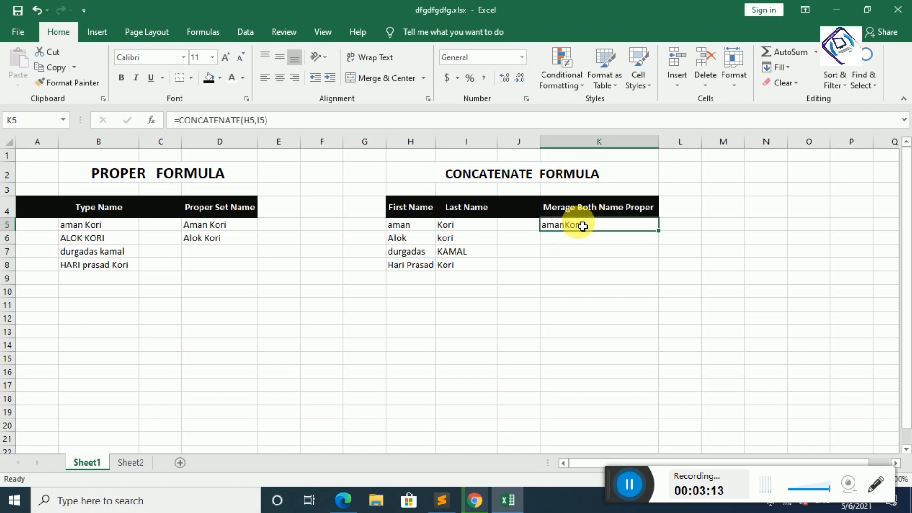
{"action": "double_click", "coordinate": [618, 221]}
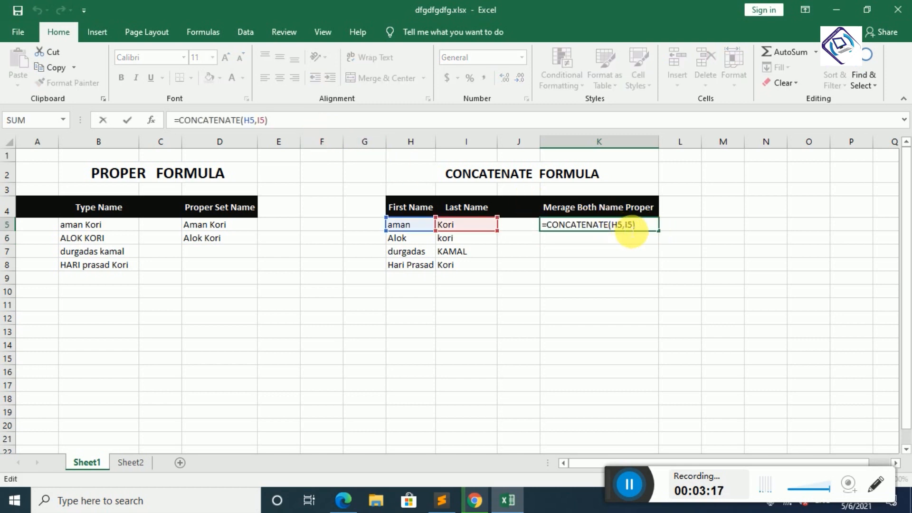
{"action": "left_click", "coordinate": [631, 227]}
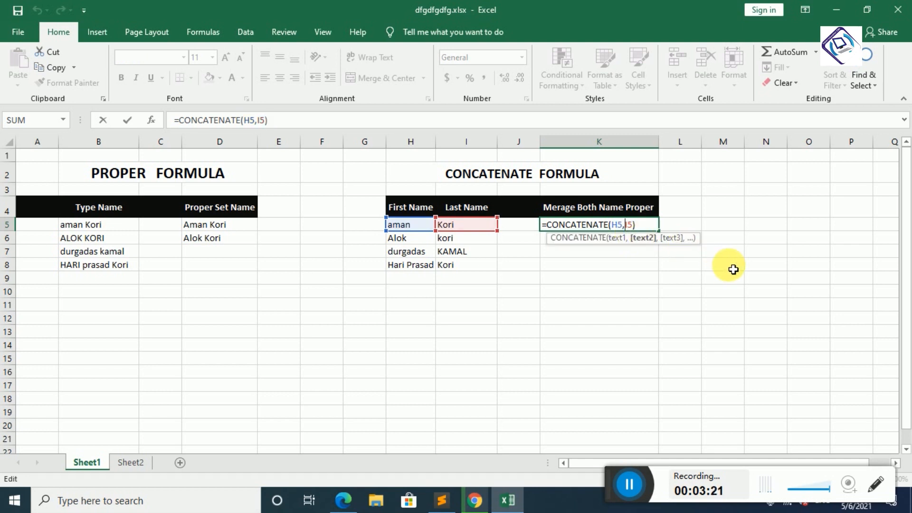
{"action": "type", "text": "\"\""}
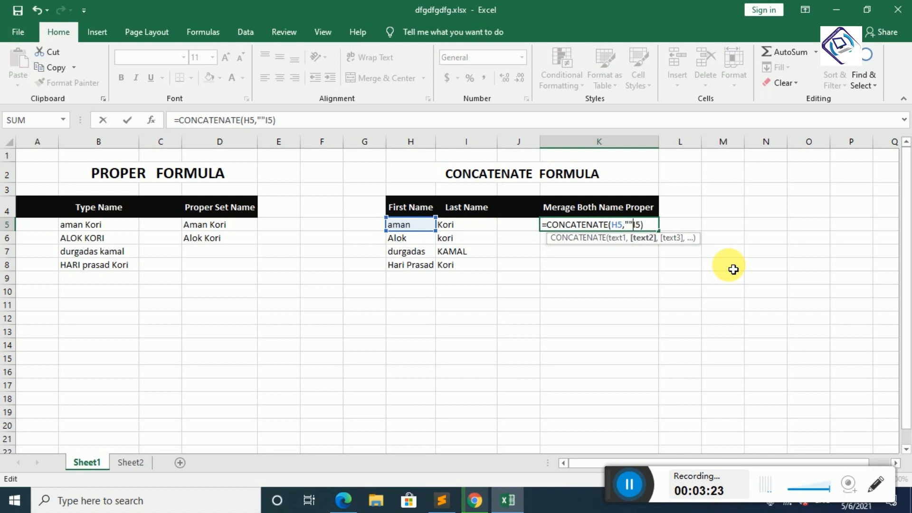
{"action": "key", "text": "Left"}
{"action": "type", "text": ","}
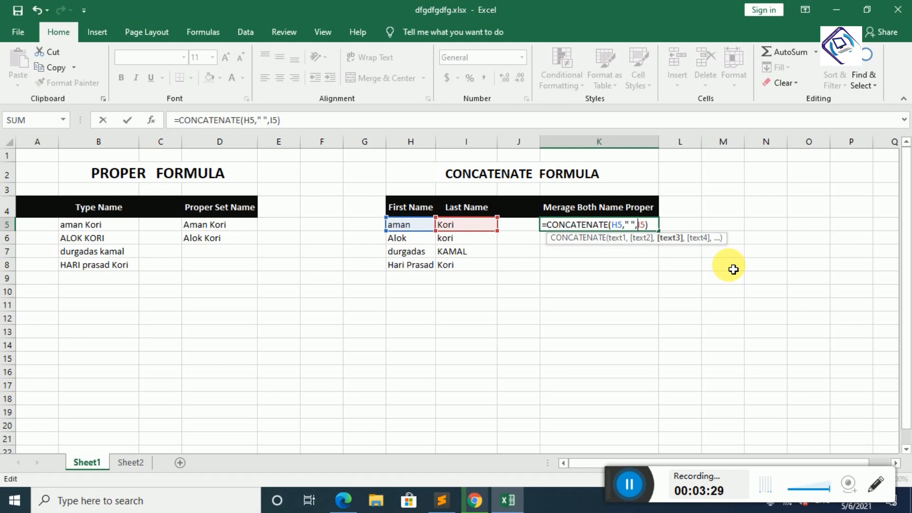
{"action": "key", "text": "Return"}
{"action": "key", "text": "Up"}
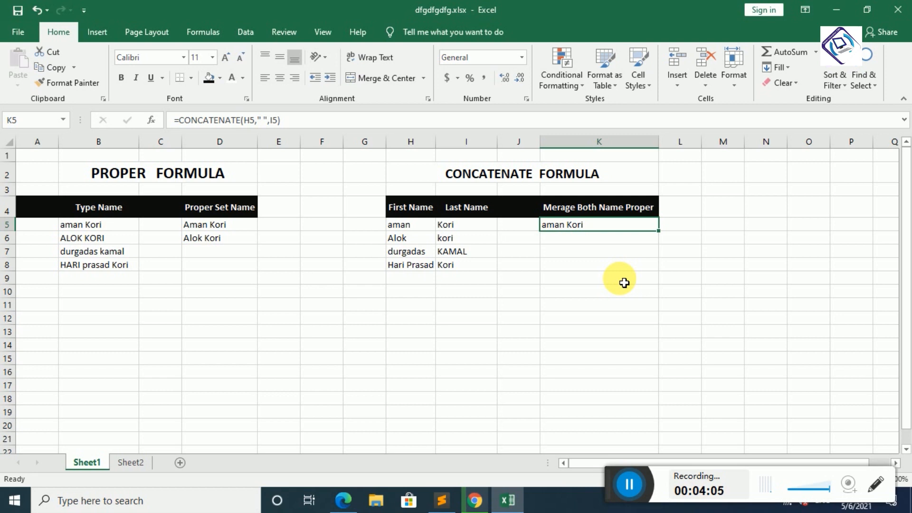
Wrap the K5 formula in PROPER so it reads =PROPER(CONCATENATE(H5," ",I5))
{"action": "left_click", "coordinate": [437, 119]}
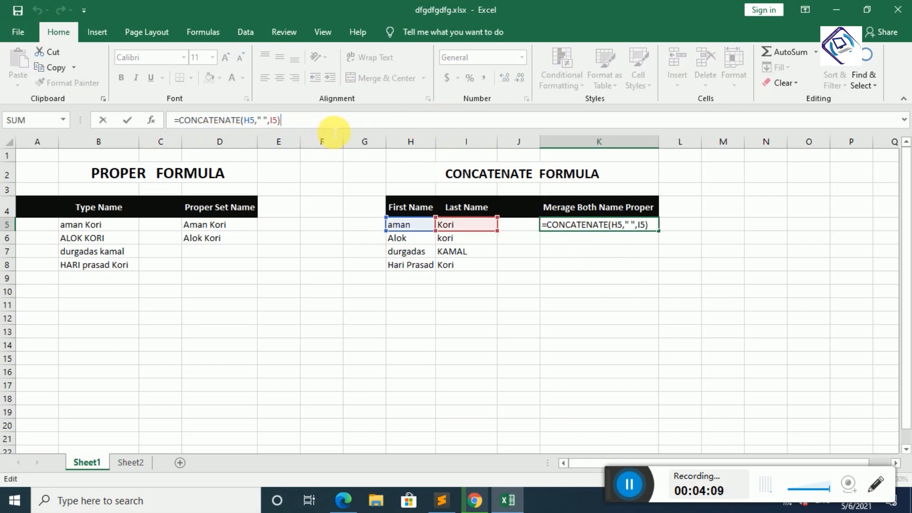
{"action": "mouse_move", "coordinate": [335, 138]}
{"action": "left_mouse_down"}
{"action": "mouse_move", "coordinate": [336, 169]}
{"action": "mouse_move", "coordinate": [335, 142]}
{"action": "left_mouse_up"}
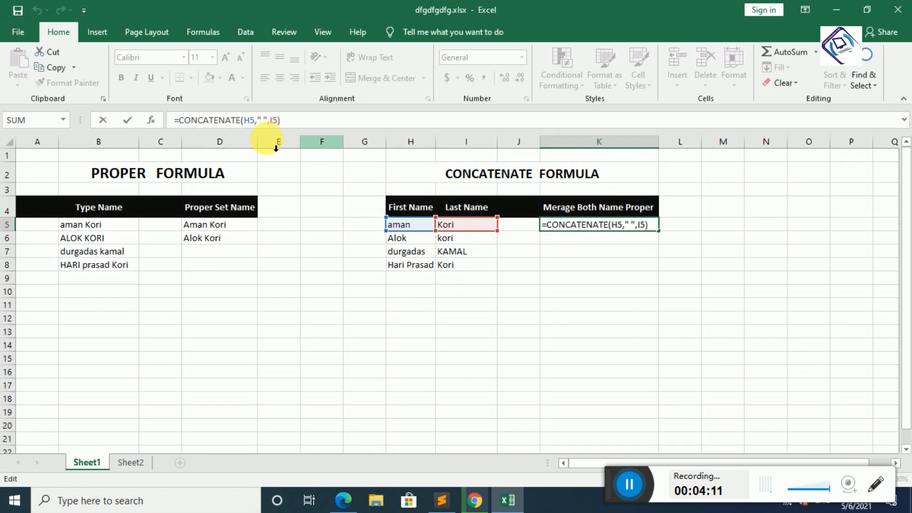
{"action": "left_click", "coordinate": [186, 127]}
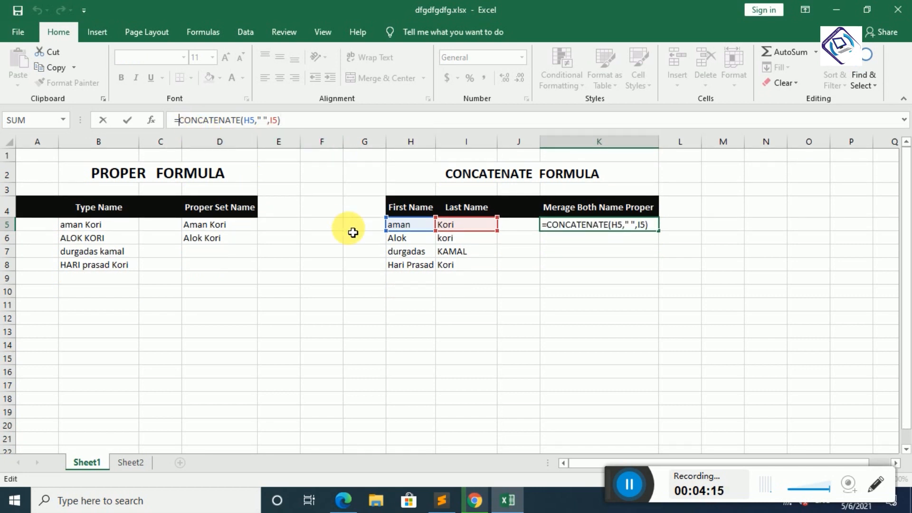
{"action": "type", "text": "pr"}
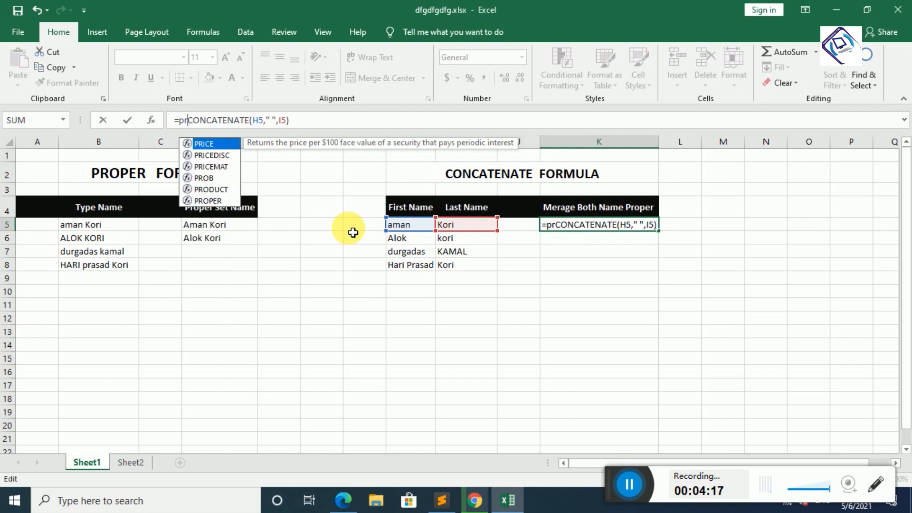
{"action": "type", "text": "oper"}
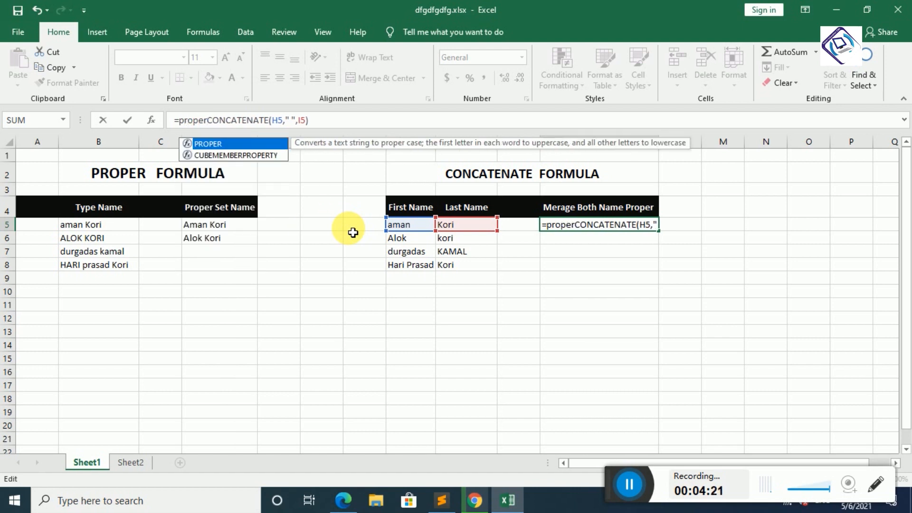
{"action": "type", "text": "("}
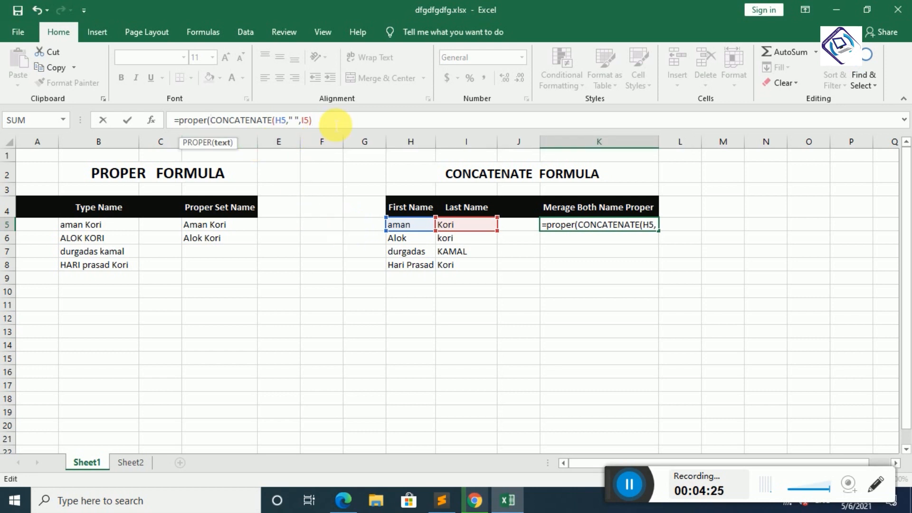
{"action": "type", "text": ")"}
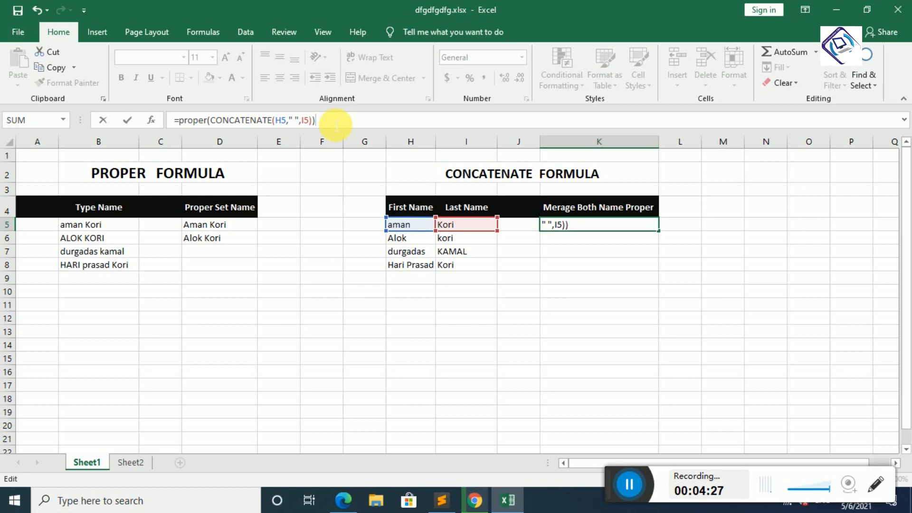
{"action": "key", "text": "Return"}
{"action": "key", "text": "Up"}
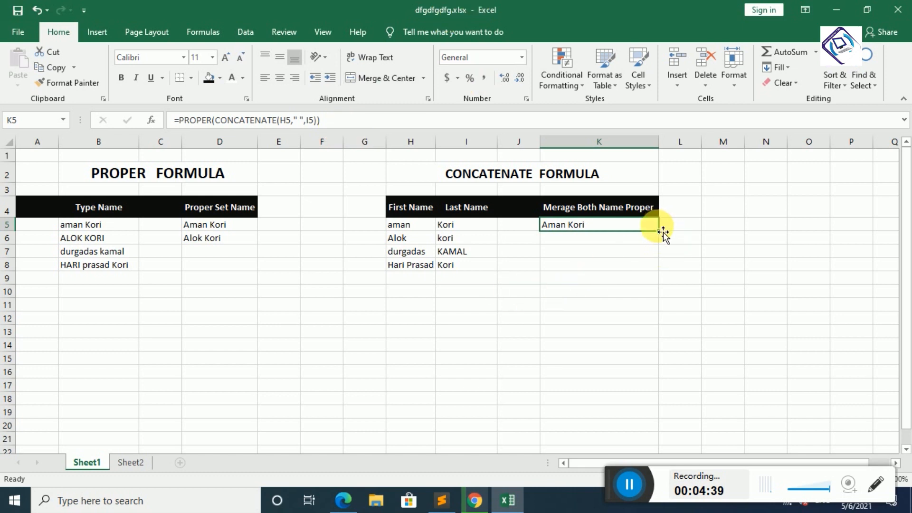
Fill the merged-name formula from K5 down to K8 and the PROPER formula from D6 down to D8
{"action": "left_click_drag", "start_coordinate": [661, 231], "coordinate": [665, 278]}
{"action": "left_click", "coordinate": [633, 336]}
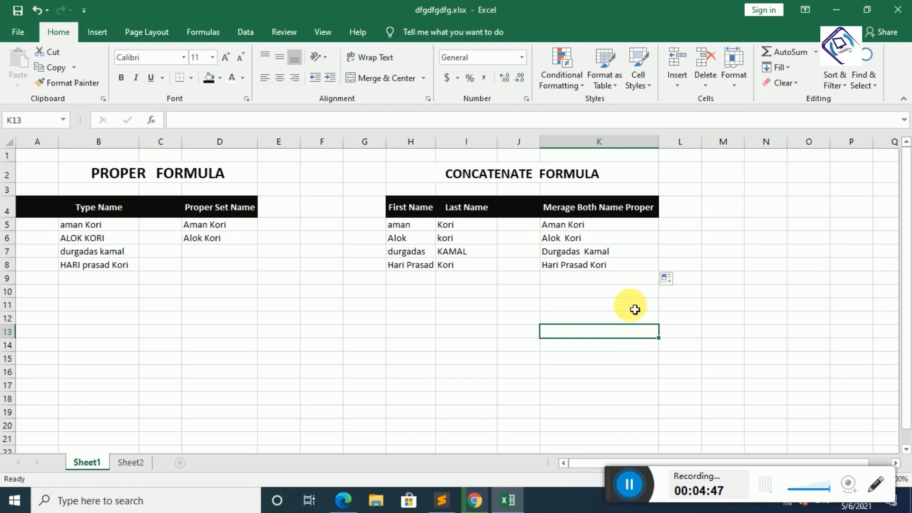
{"action": "left_click", "coordinate": [203, 247]}
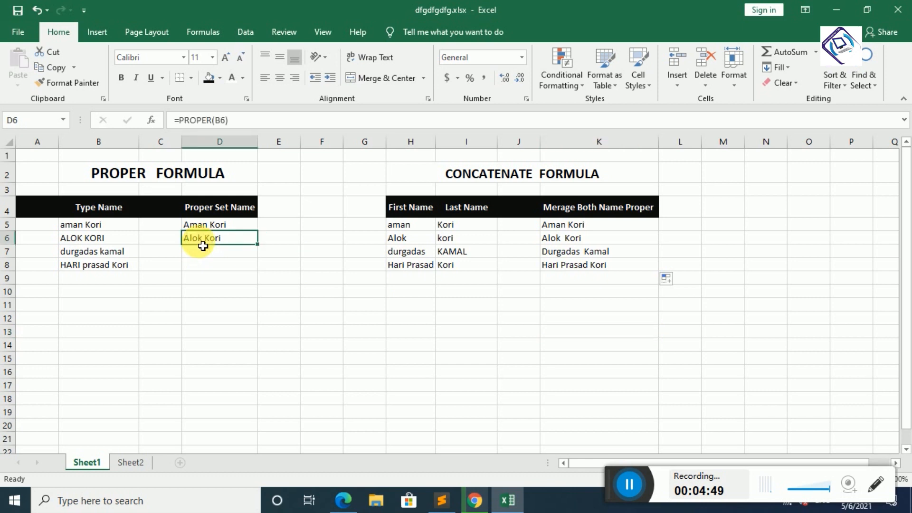
{"action": "left_click_drag", "start_coordinate": [264, 250], "coordinate": [249, 268]}
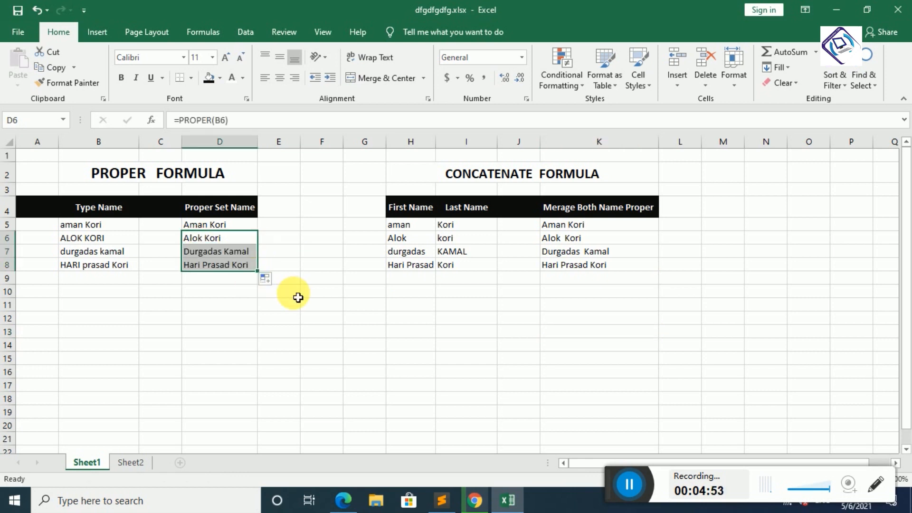